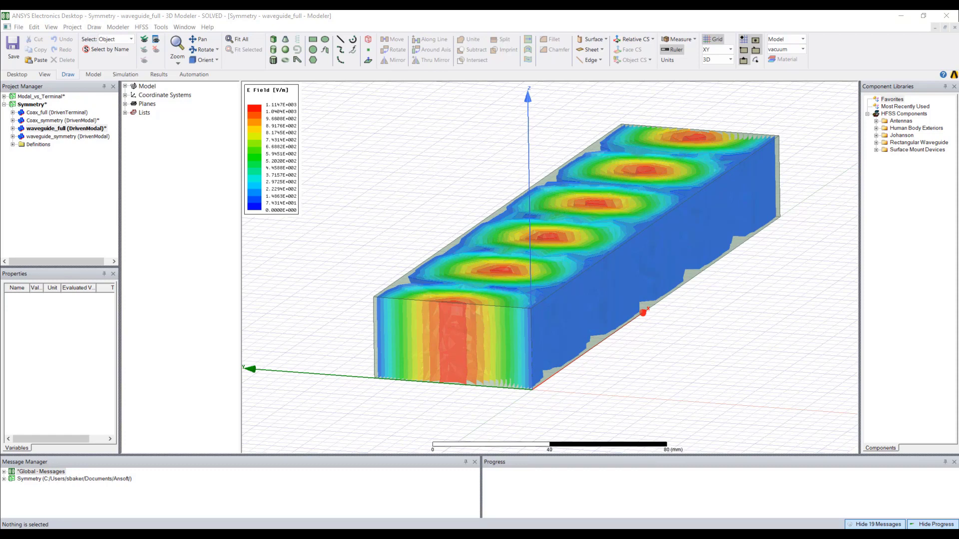
- Open waveguide_symmetry and review its Sym1 Perfect E boundary settings, closing without changes
double_click(71, 137)
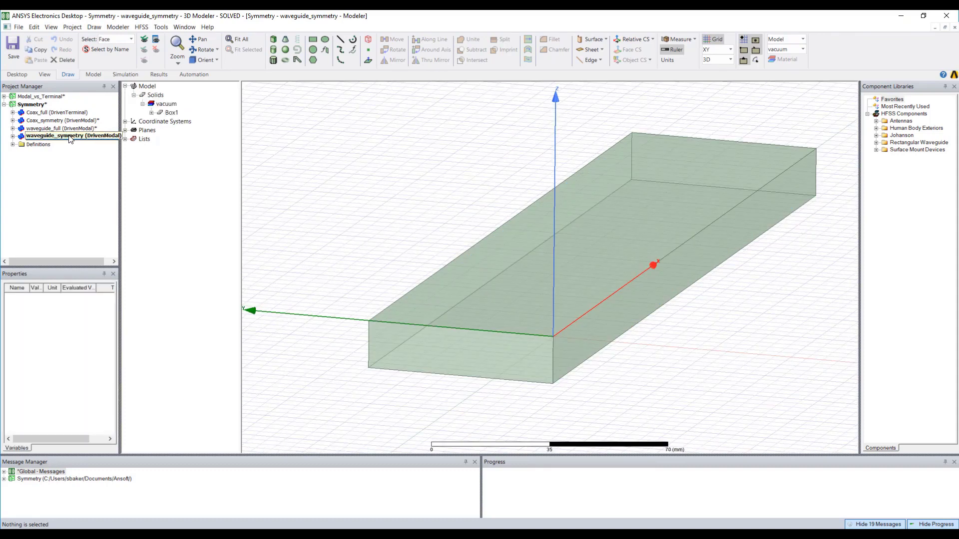
left_click(12, 136)
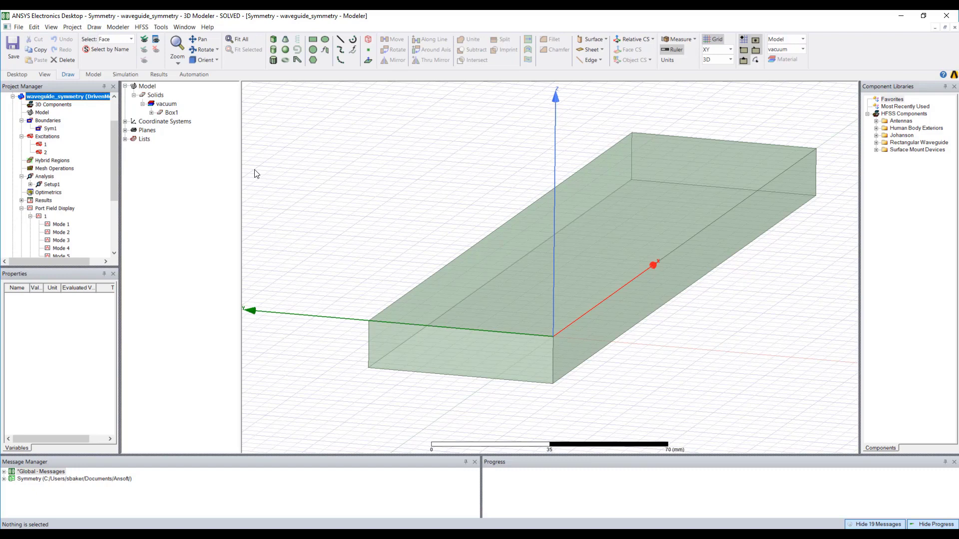
double_click(50, 129)
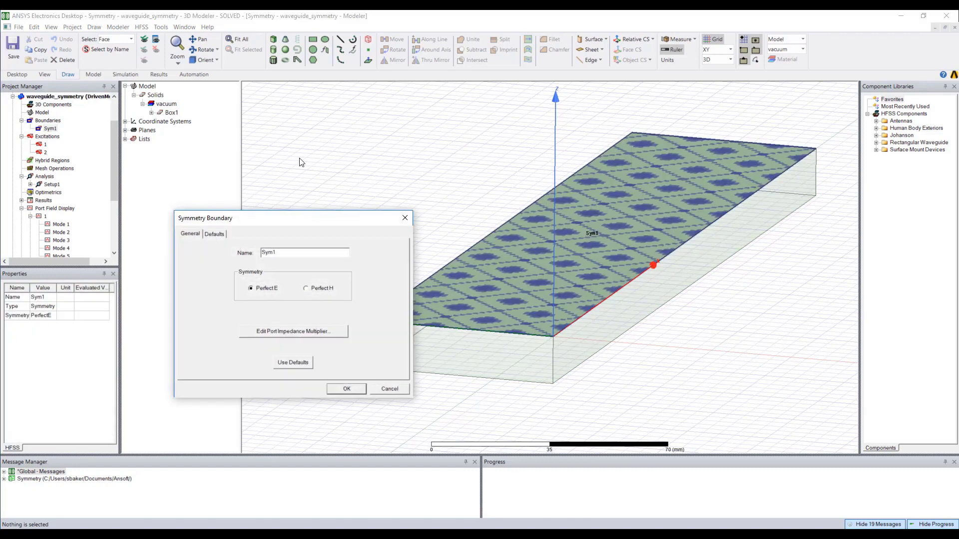
left_click_drag(292, 219, 249, 90)
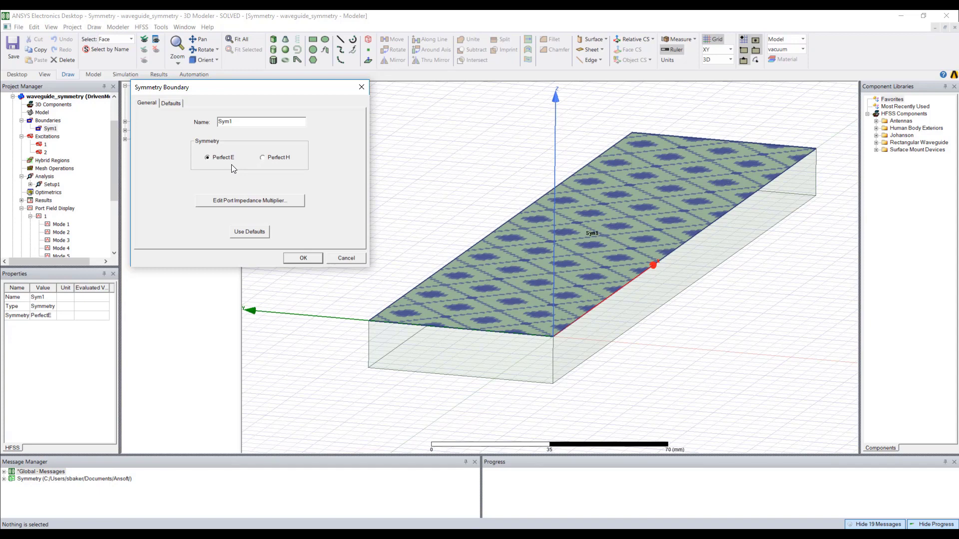
left_click(340, 258)
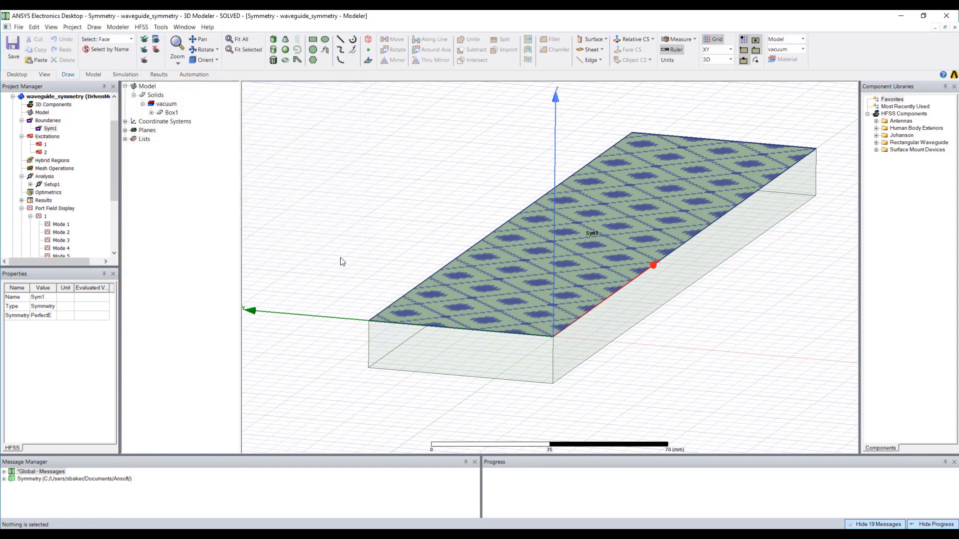
- Display the waveguide_full Mode 1 port field at port 1 and zoom in on it
left_click_drag(114, 136, 110, 125)
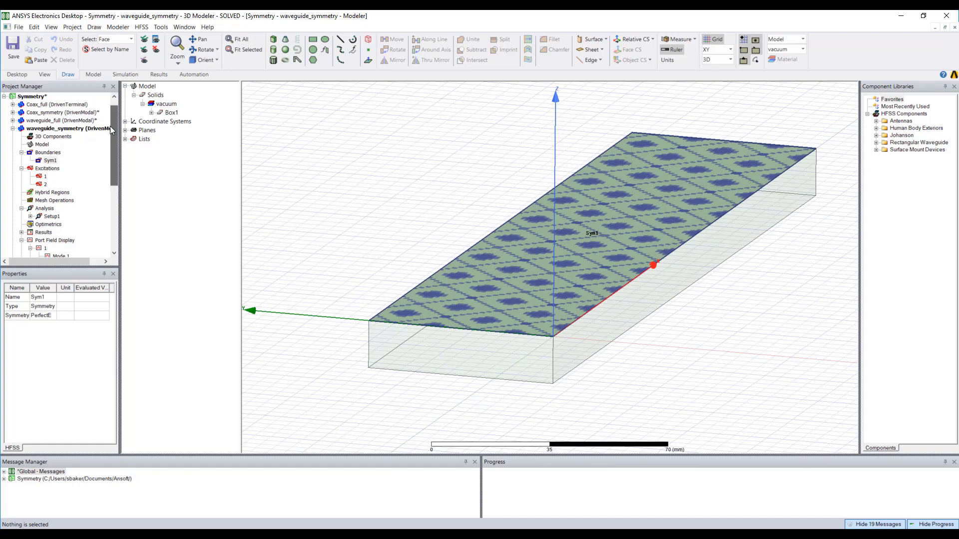
left_click(30, 121)
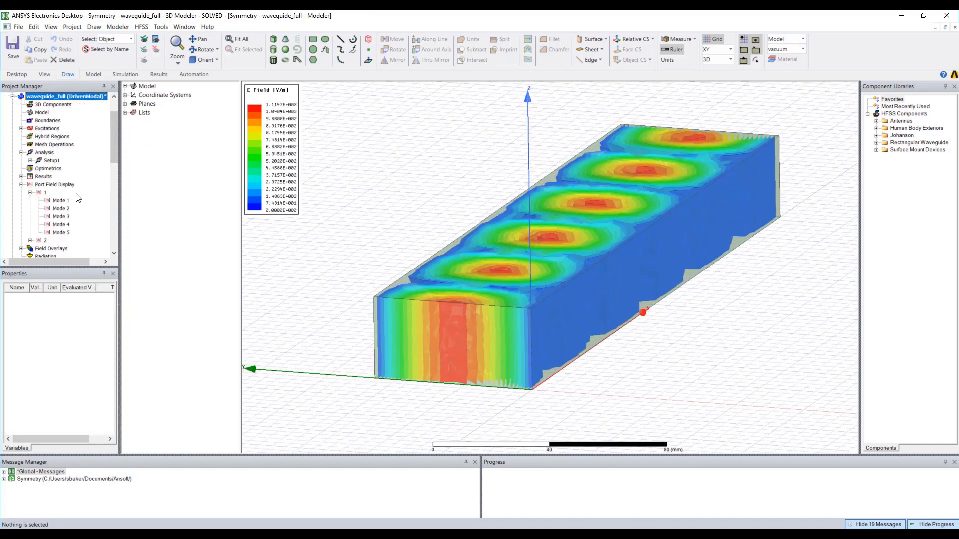
left_click(69, 201)
scroll(408, 312, "up", 6)
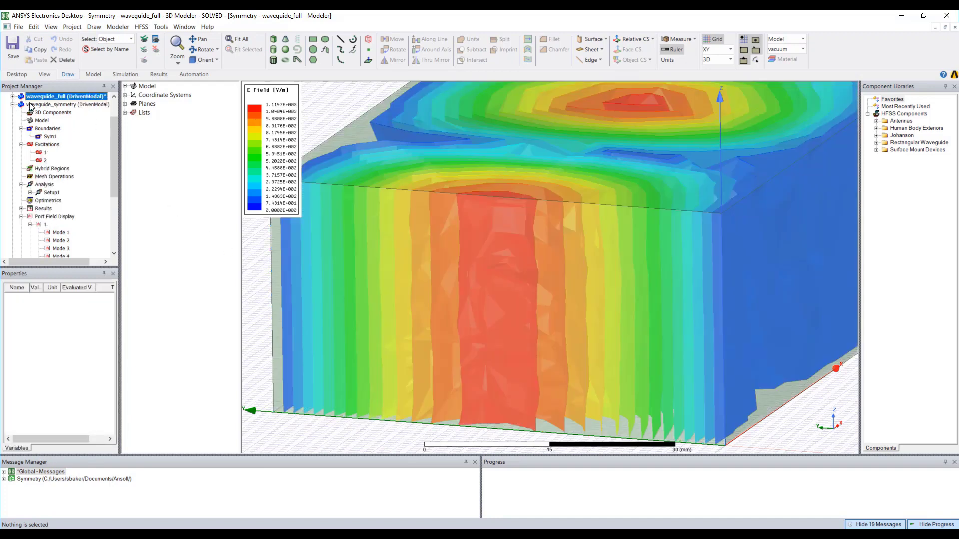
- In waveguide_symmetry, set the Sym1 boundary's port impedance multiplier to 2
left_click(45, 104)
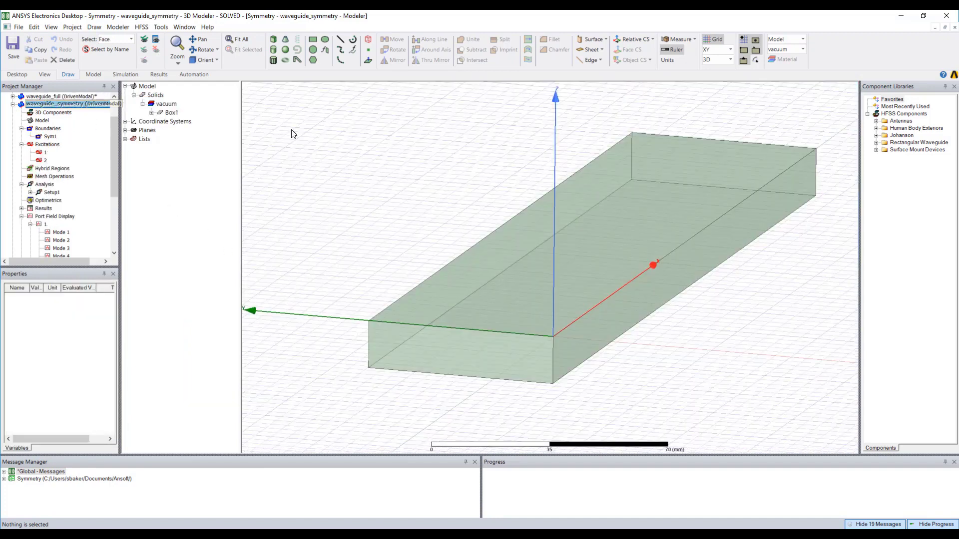
double_click(49, 136)
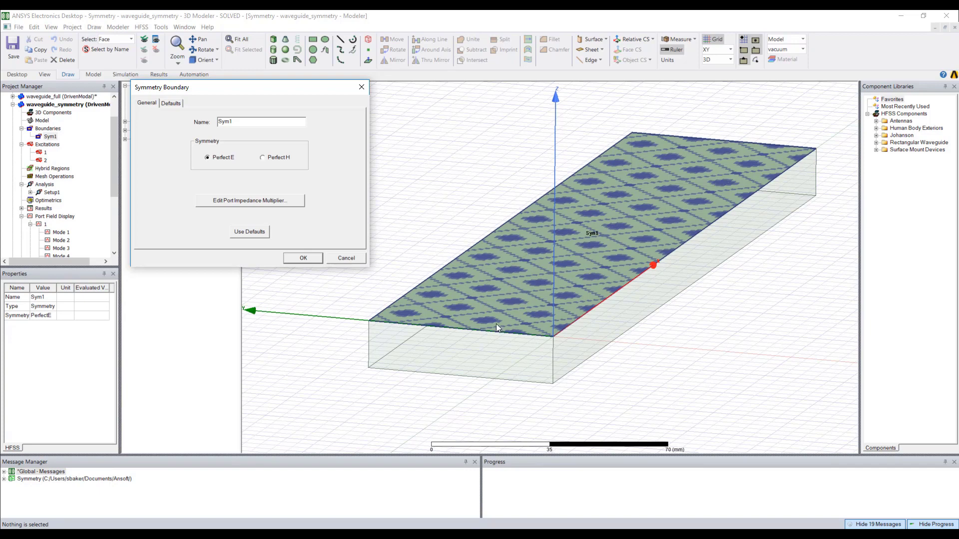
left_click(246, 201)
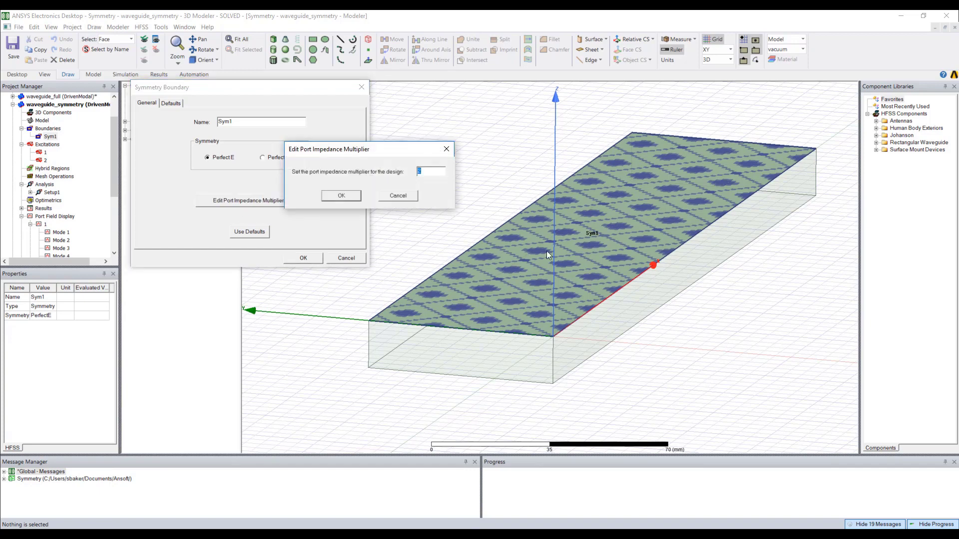
type("2")
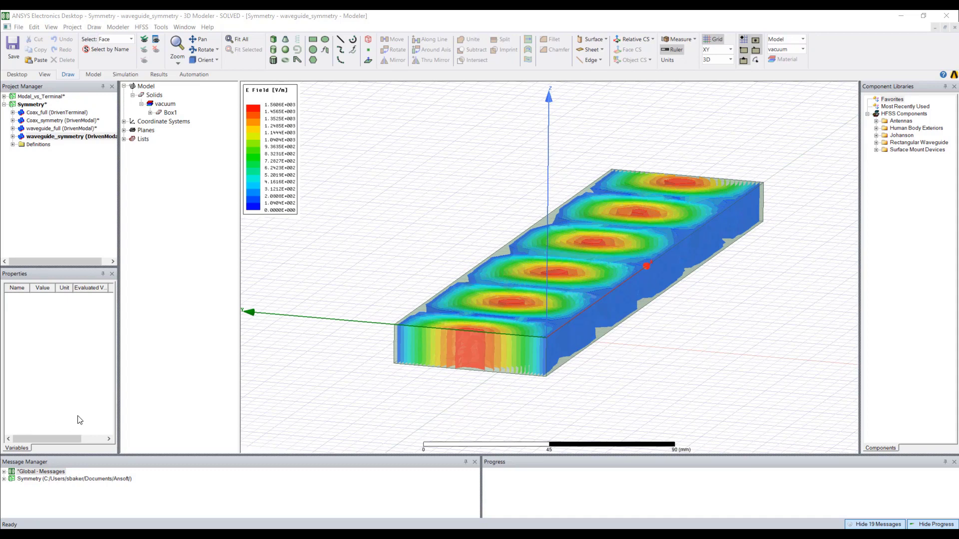
- Switch to the Coax_full (DrivenTerminal) design
left_click(70, 112)
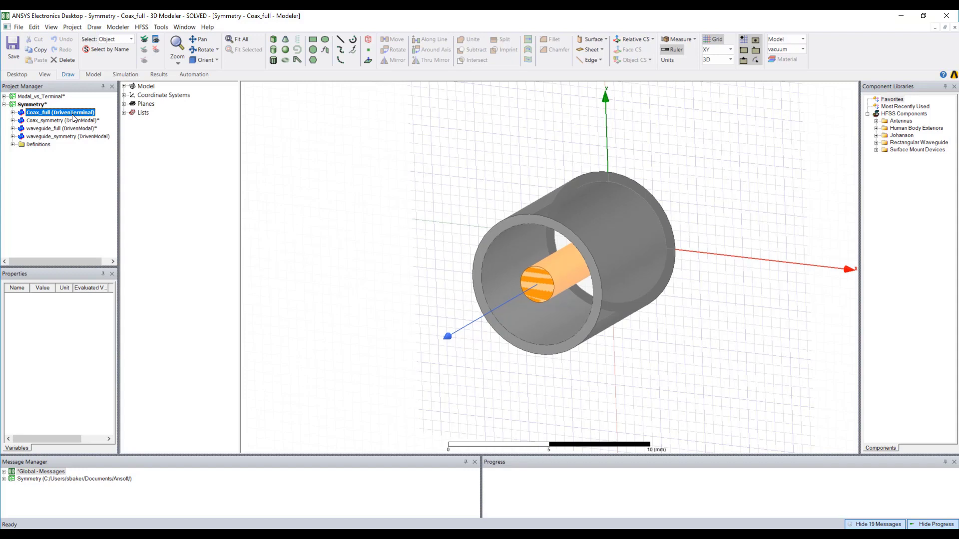
- Highlight Coax_full's ports 1 and 2 and open Terminal S Parameter Plot 1
left_click(13, 113)
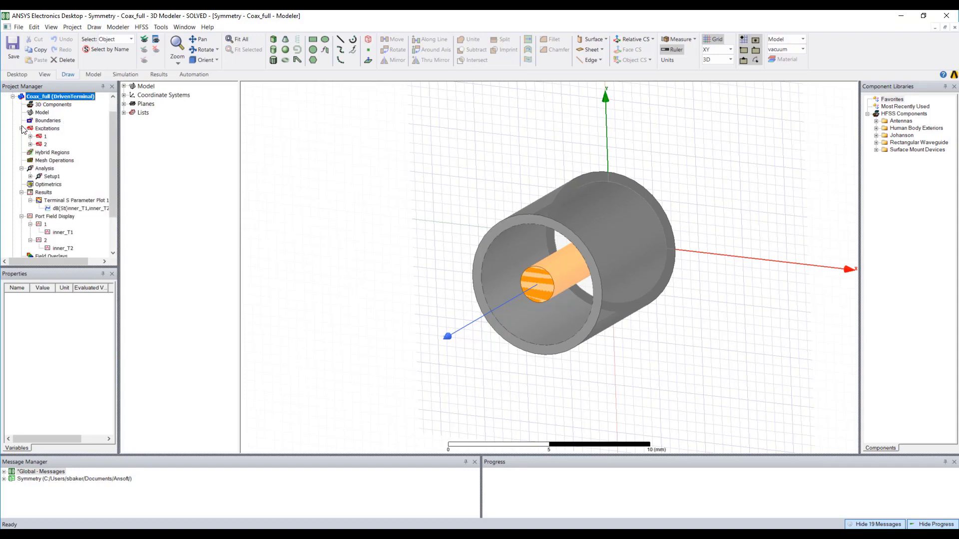
left_click(46, 137)
left_click(46, 144)
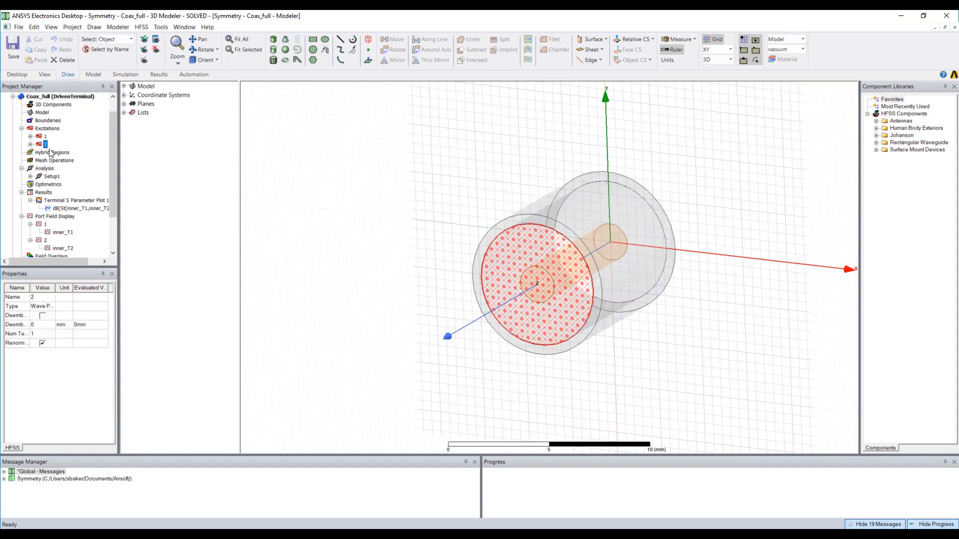
double_click(68, 202)
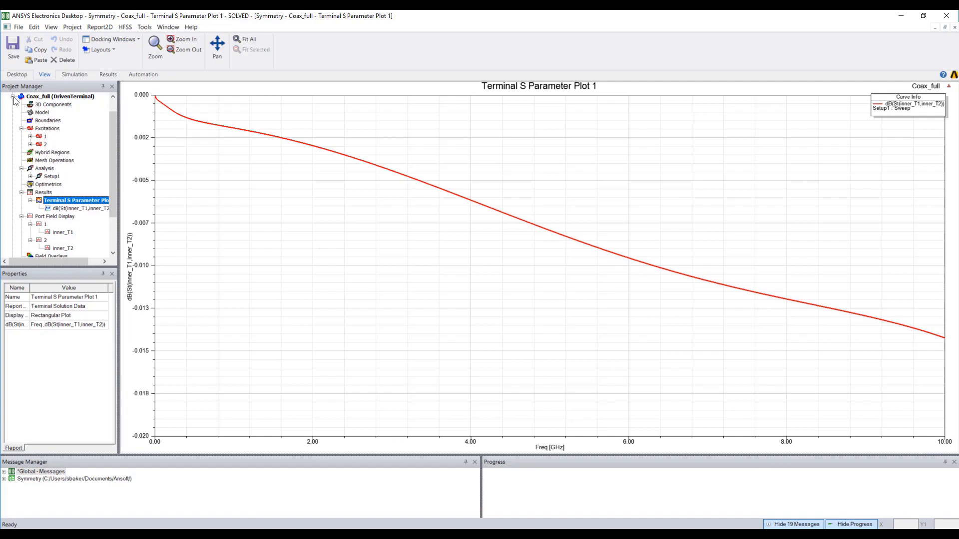
- View the Coax_full 3D model, then collapse it and open Coax_symmetry's model
double_click(44, 96)
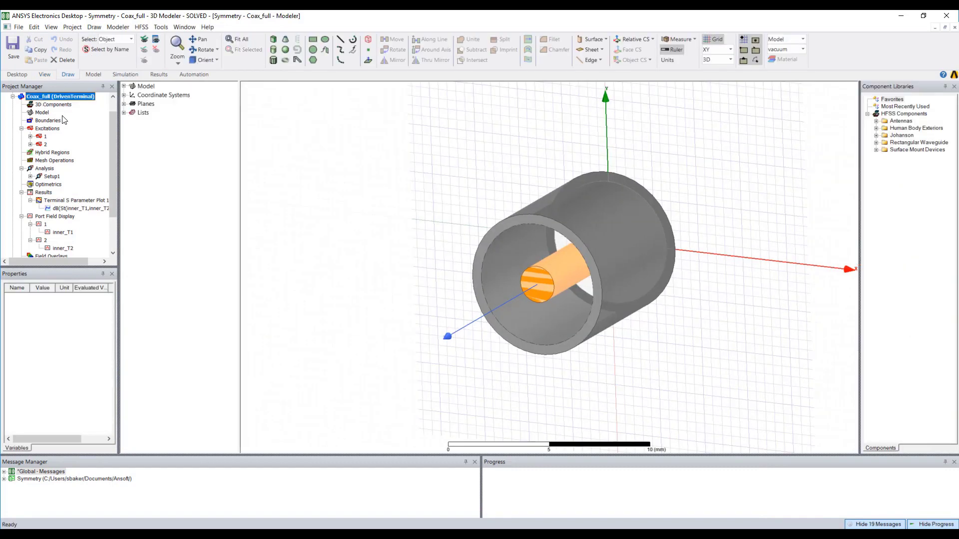
left_click_drag(426, 285, 441, 258, "alt")
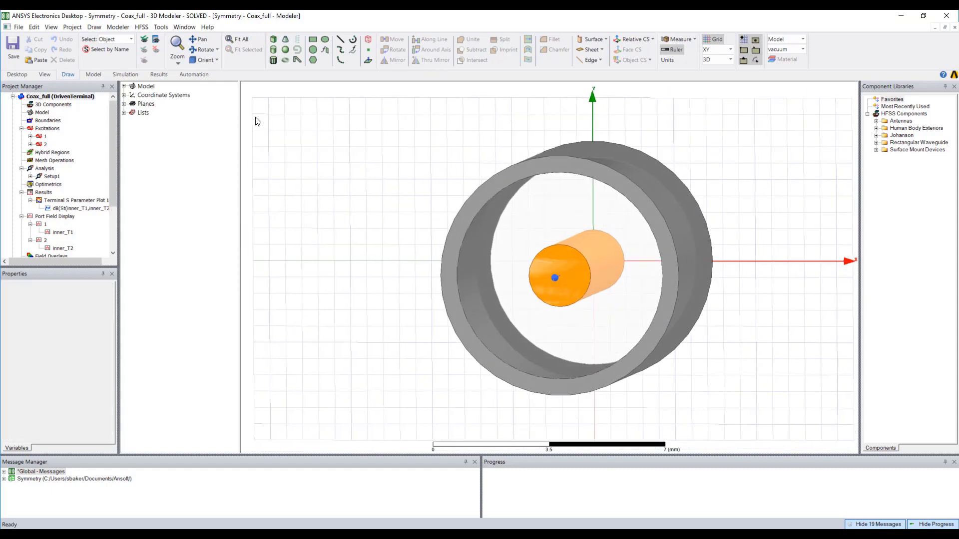
left_click(13, 96)
double_click(50, 121)
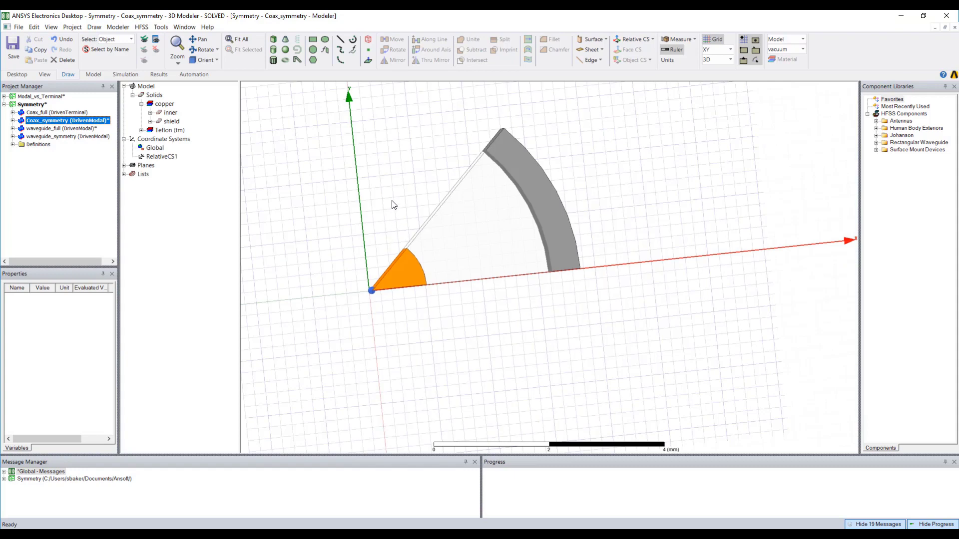
- Fit the whole coax wedge in the view and orbit it to show its depth
left_click(739, 220)
key("ctrl+d")
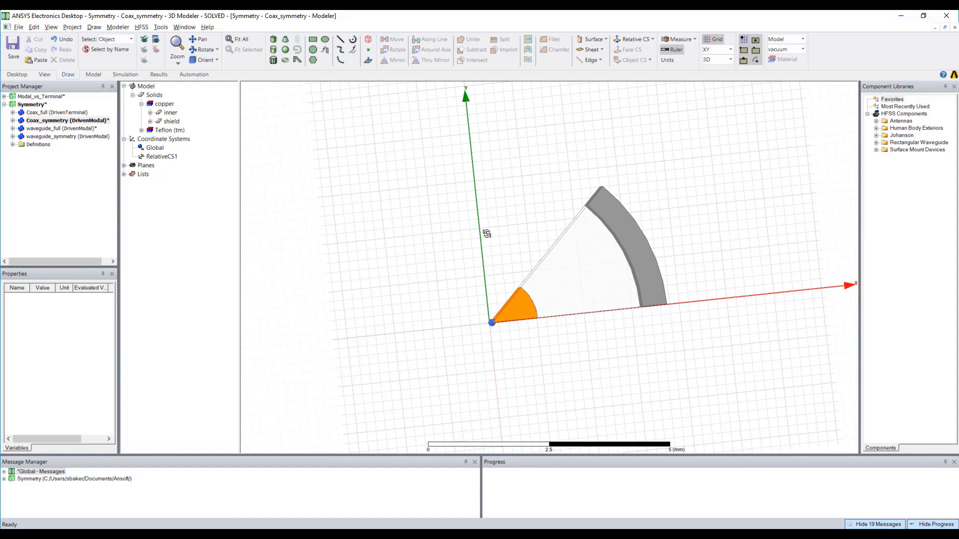
mouse_move(488, 231)
left_mouse_down("alt")
mouse_move(495, 237)
mouse_move(495, 229)
left_mouse_up("alt")
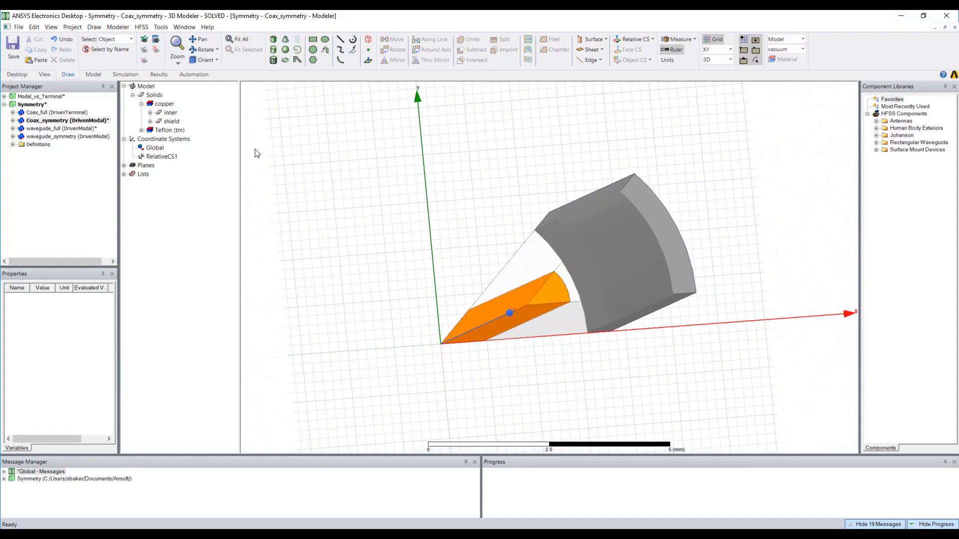
- Highlight the Sym1 symmetry faces on Coax_symmetry and orbit to see the top face
left_click(13, 121)
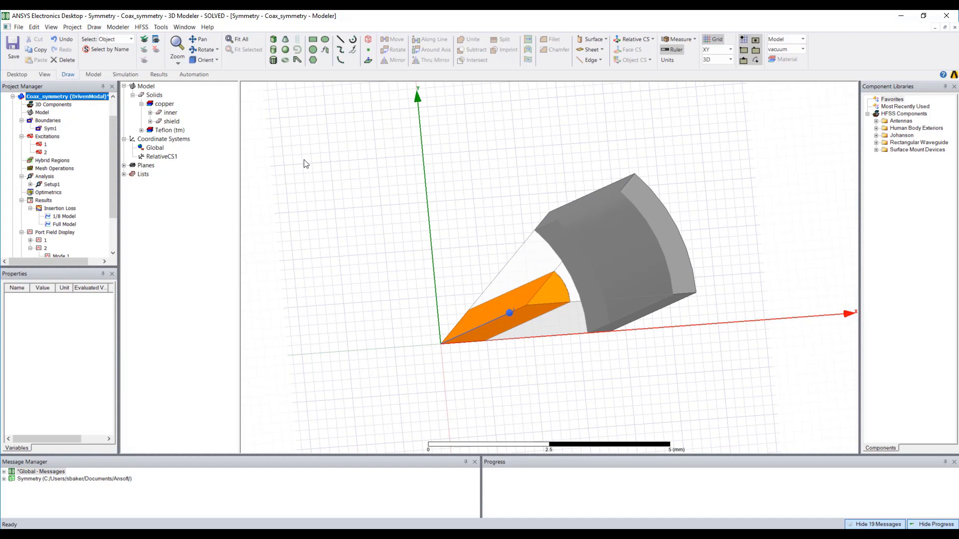
left_click(50, 128)
mouse_move(387, 248)
left_mouse_down("alt")
mouse_move(441, 255)
mouse_move(373, 258)
left_mouse_up("alt")
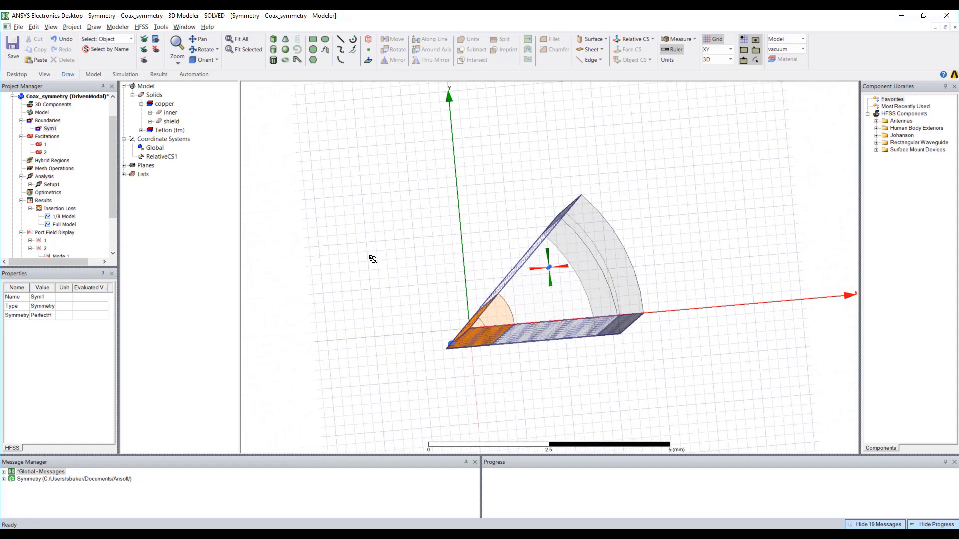
left_click_drag(373, 258, 370, 267, "alt")
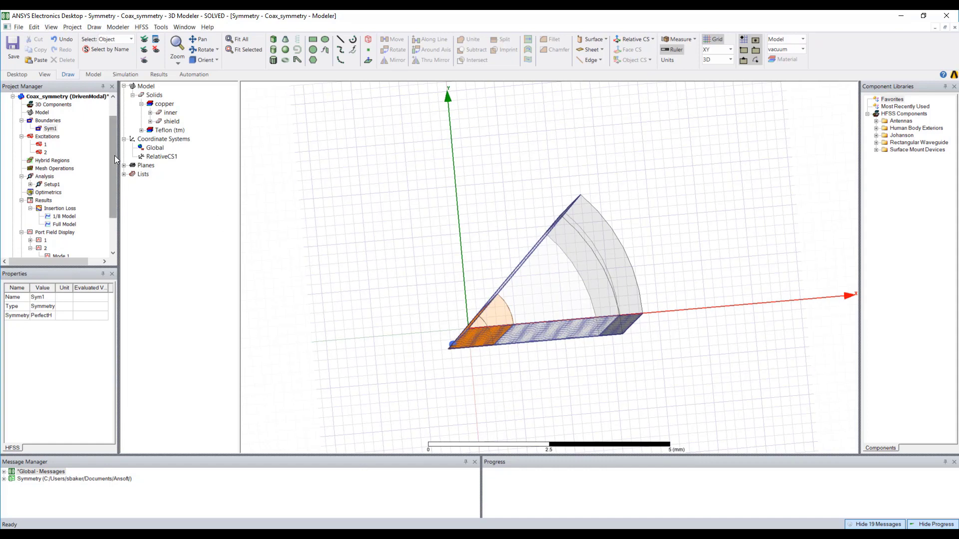
left_click_drag(115, 155, 112, 166)
left_click(62, 241)
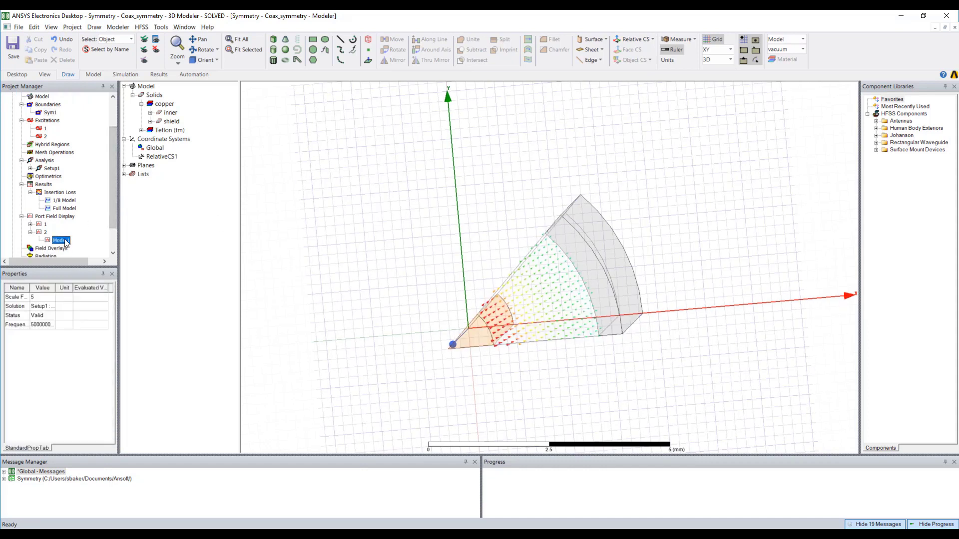
left_click_drag(439, 257, 479, 241, "alt")
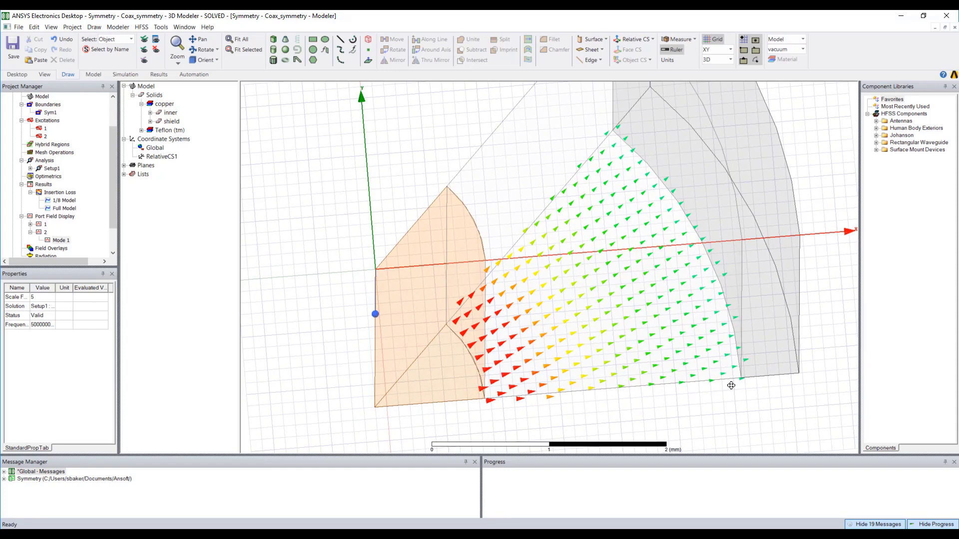
left_click_drag(555, 237, 547, 295, "alt+shift")
left_click_drag(519, 263, 519, 260, "alt")
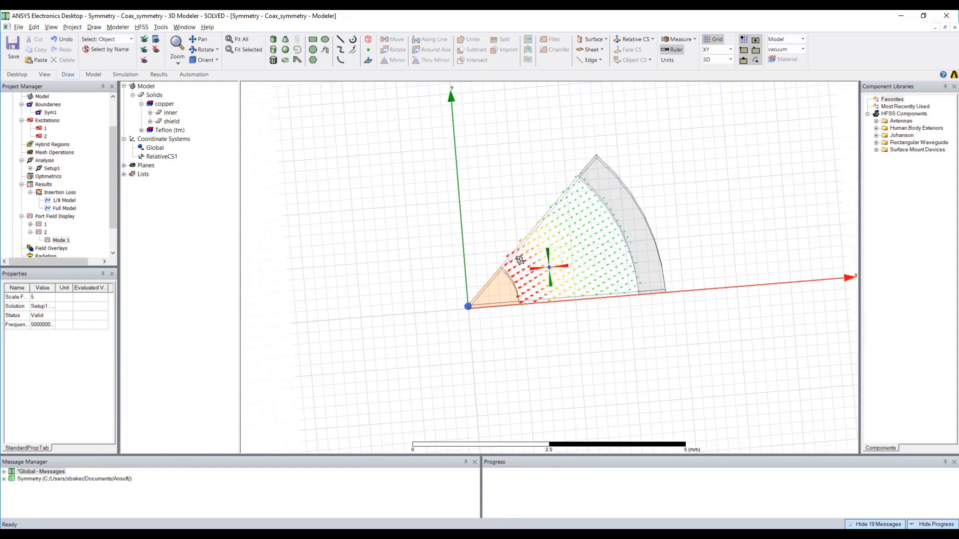
double_click(50, 113)
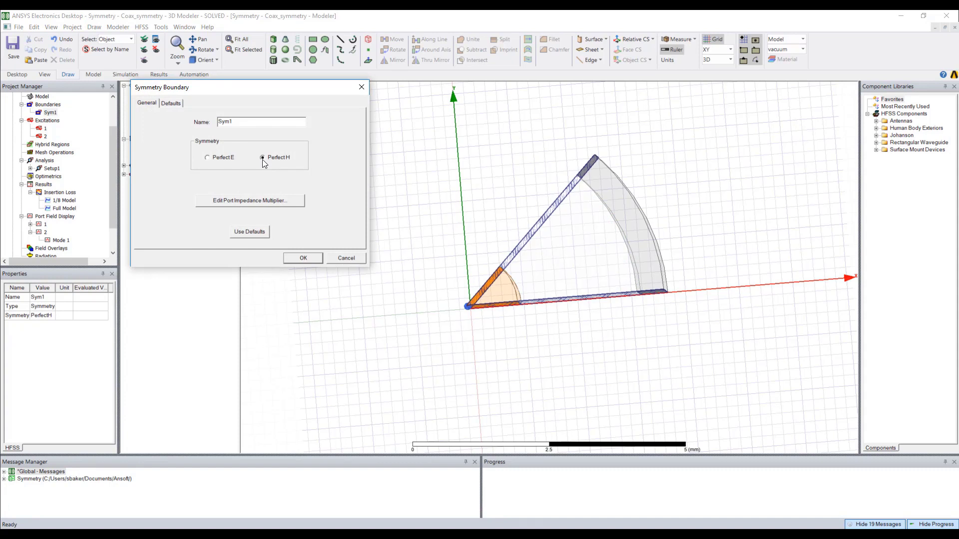
left_click(253, 200)
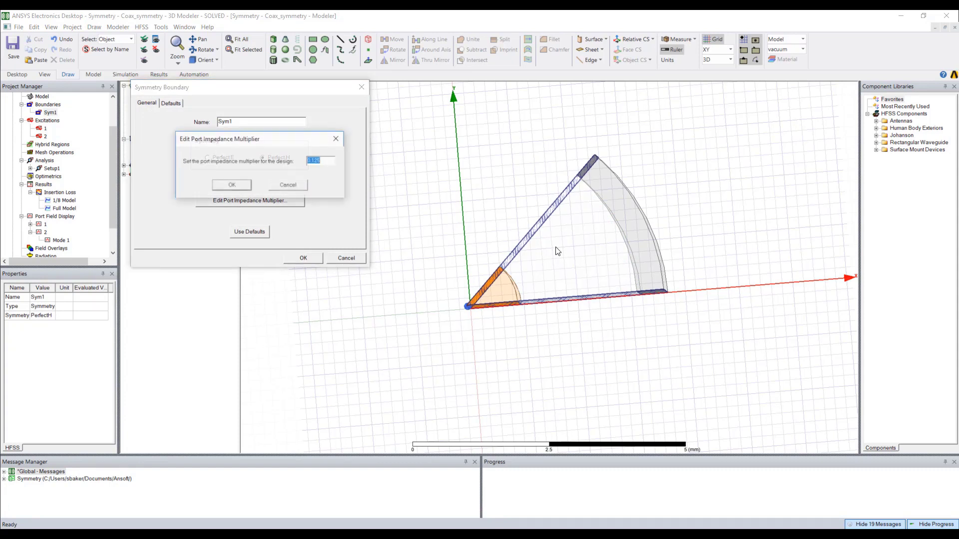
left_click(326, 159)
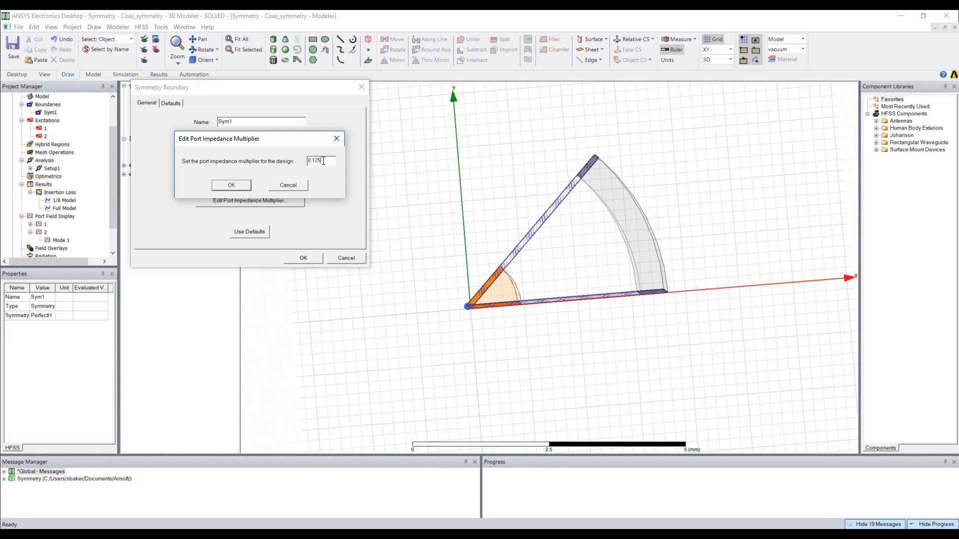
left_click(291, 185)
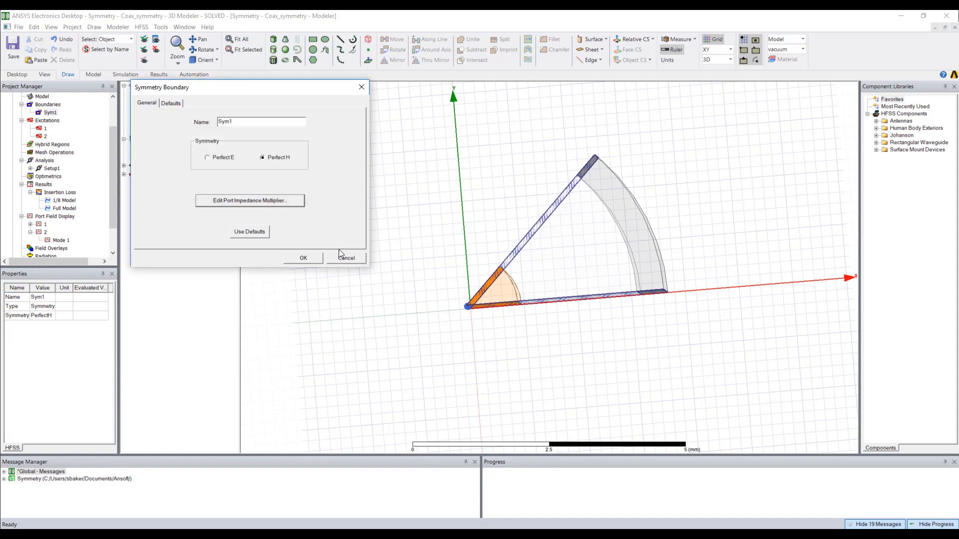
left_click(342, 257)
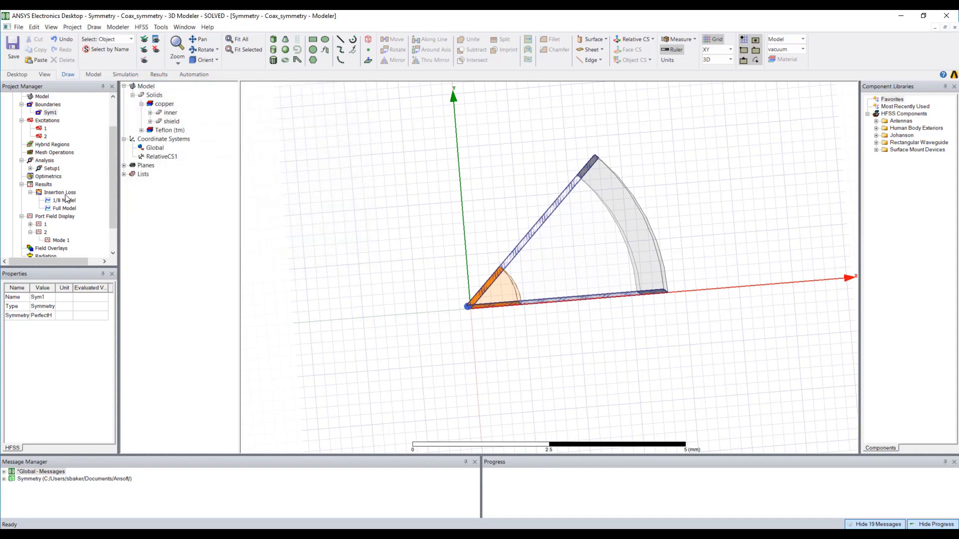
- Open the Insertion Loss report and briefly highlight the 1/8 Model trace
left_click(318, 241)
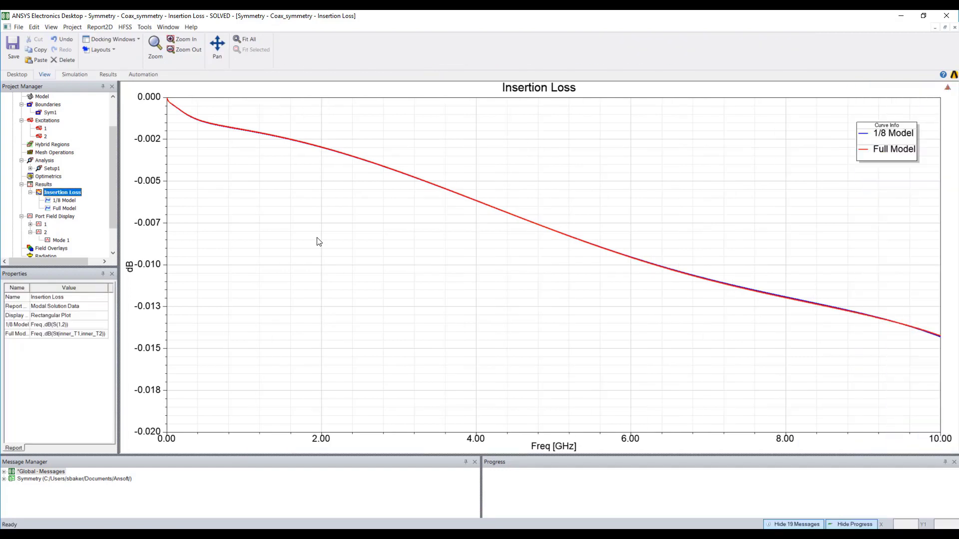
left_click(890, 135)
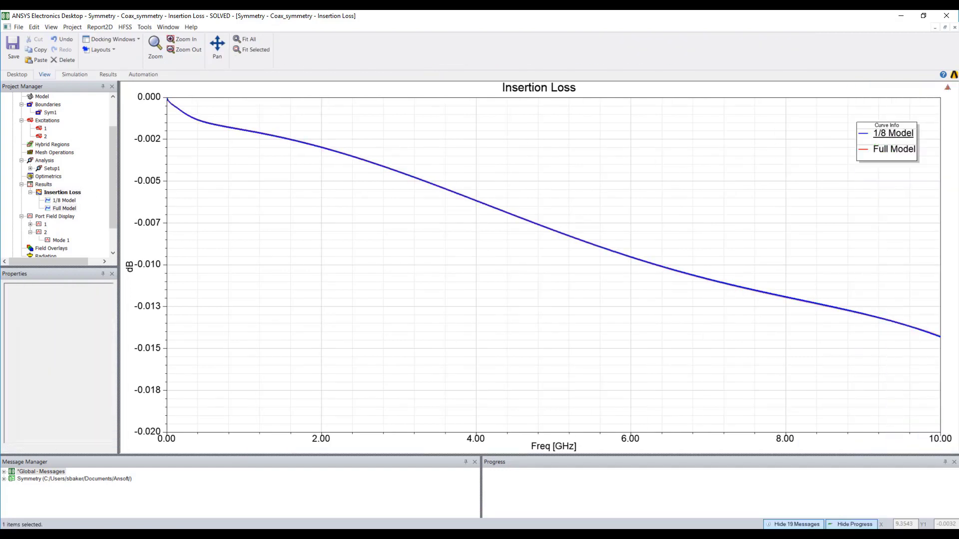
left_click(734, 230)
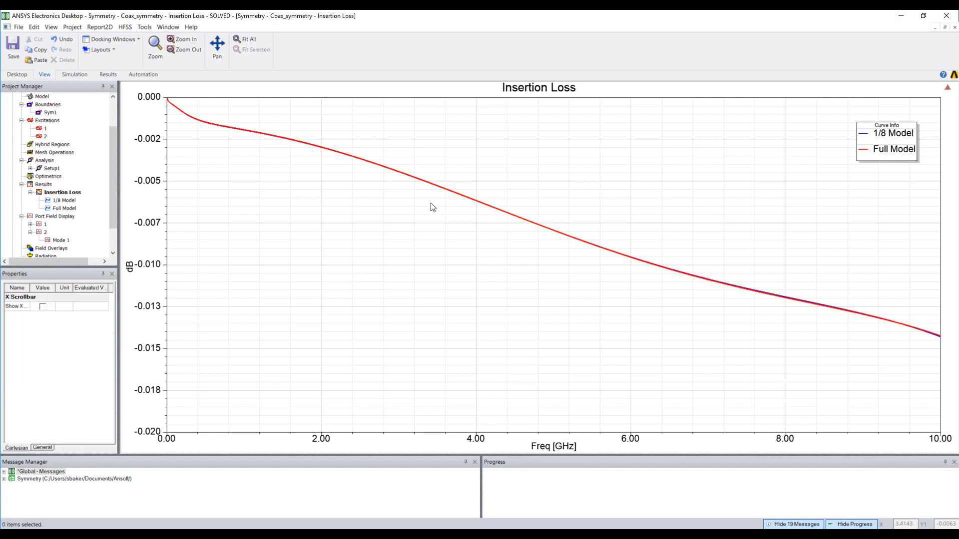